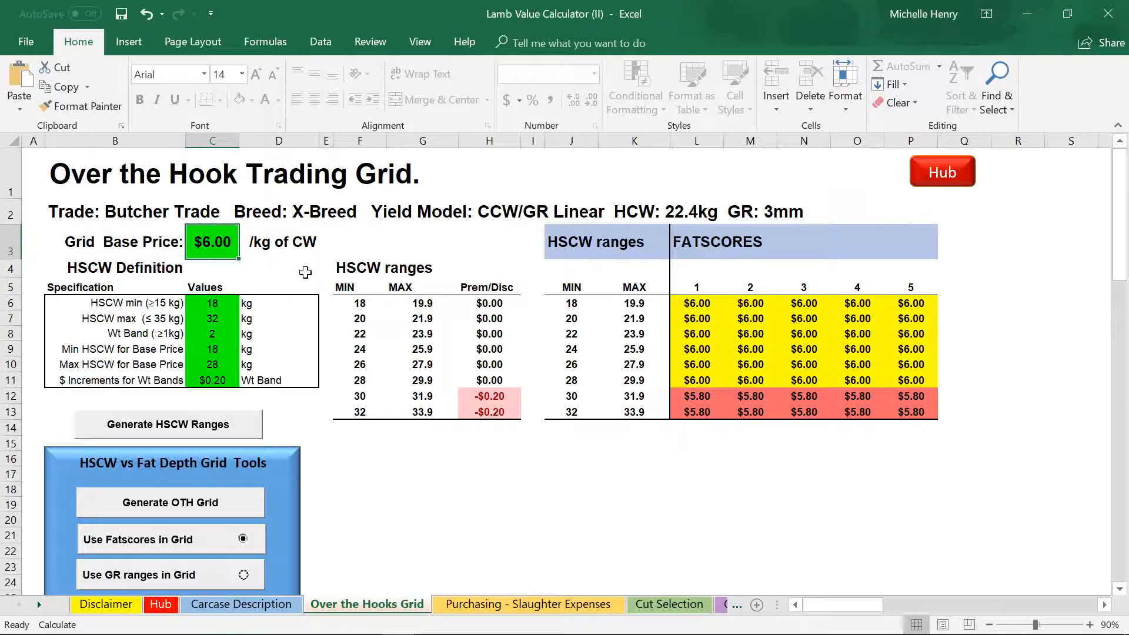
Set the grid base price to $8.00 per kg of carcase weight.
type("8")
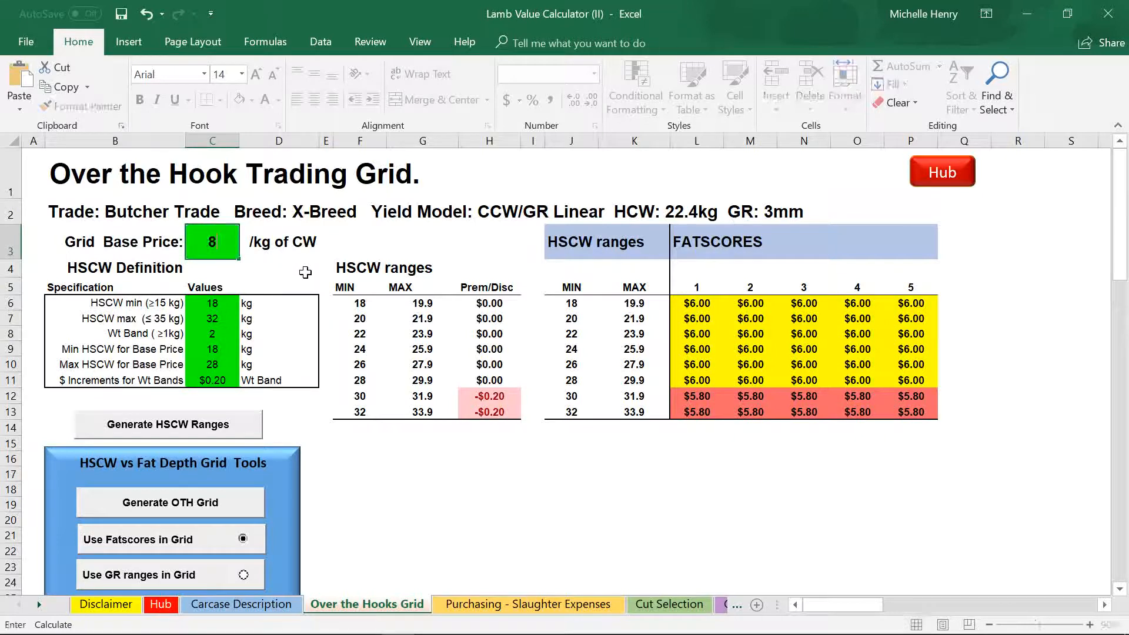
key("Return")
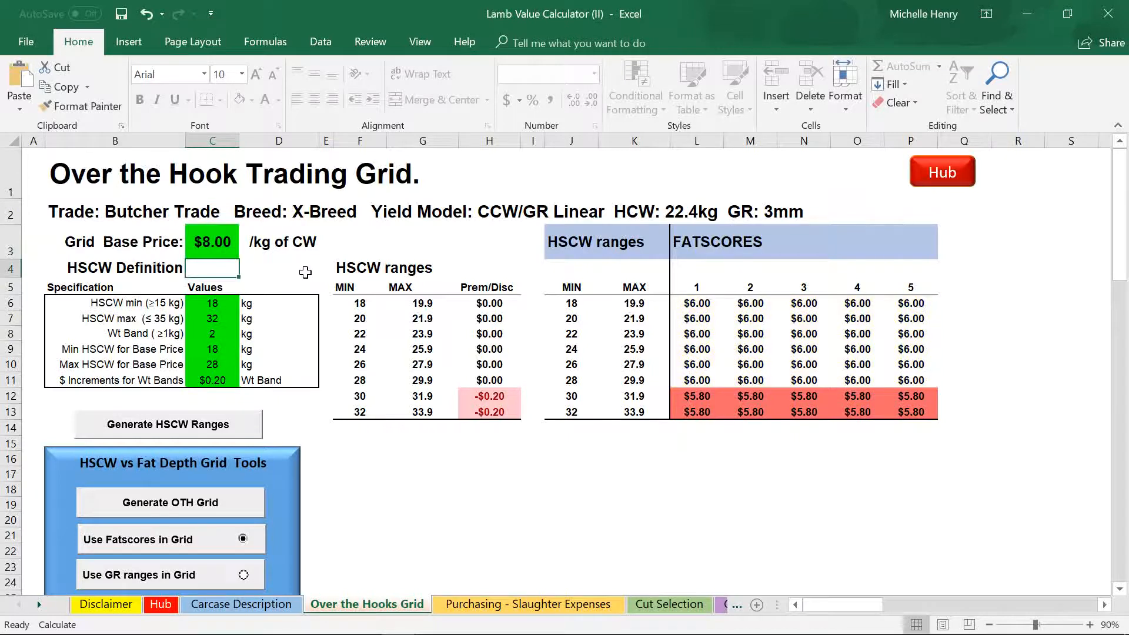
Go through the HSCW definition values from the minimum weight to the weight band increments, and generate the HSCW ranges.
key("Down")
key("Down")
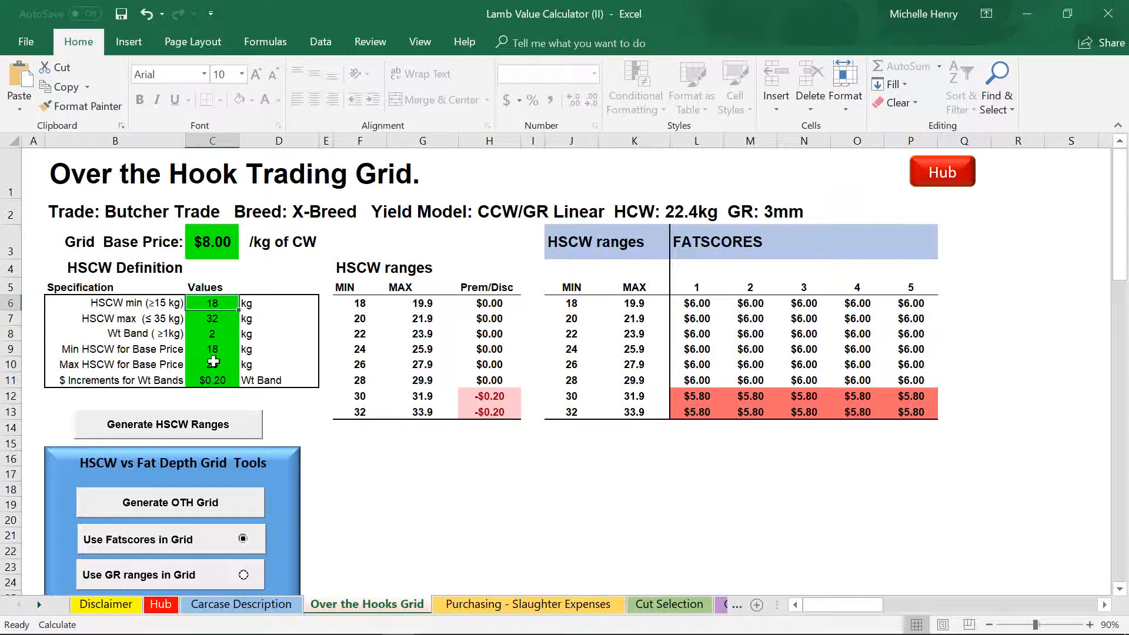
left_click(226, 320)
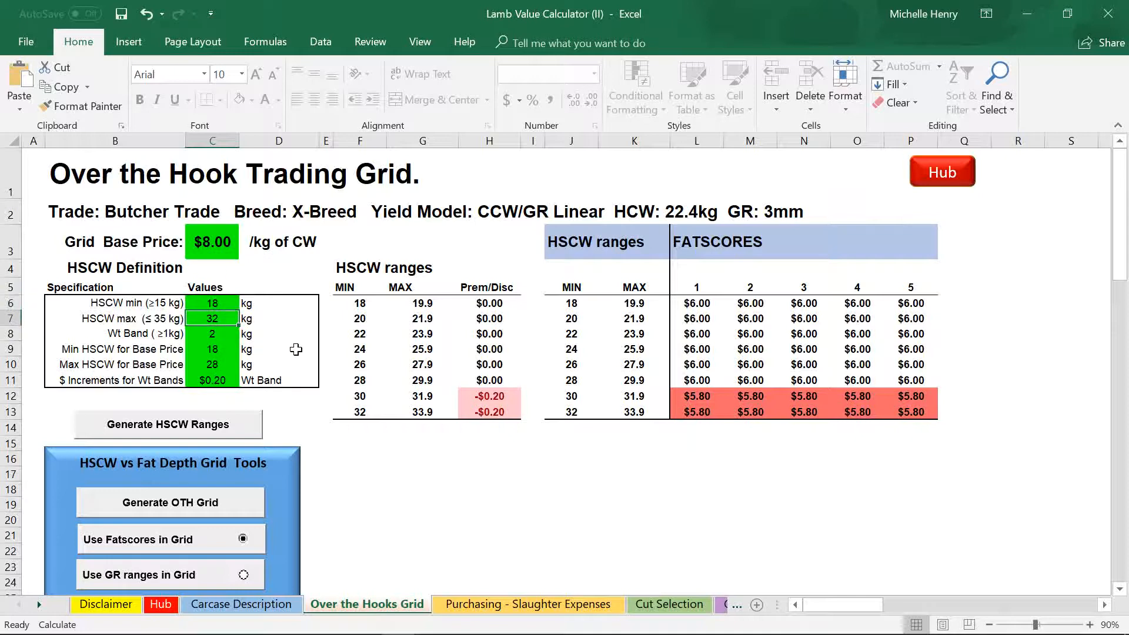
left_click(222, 335)
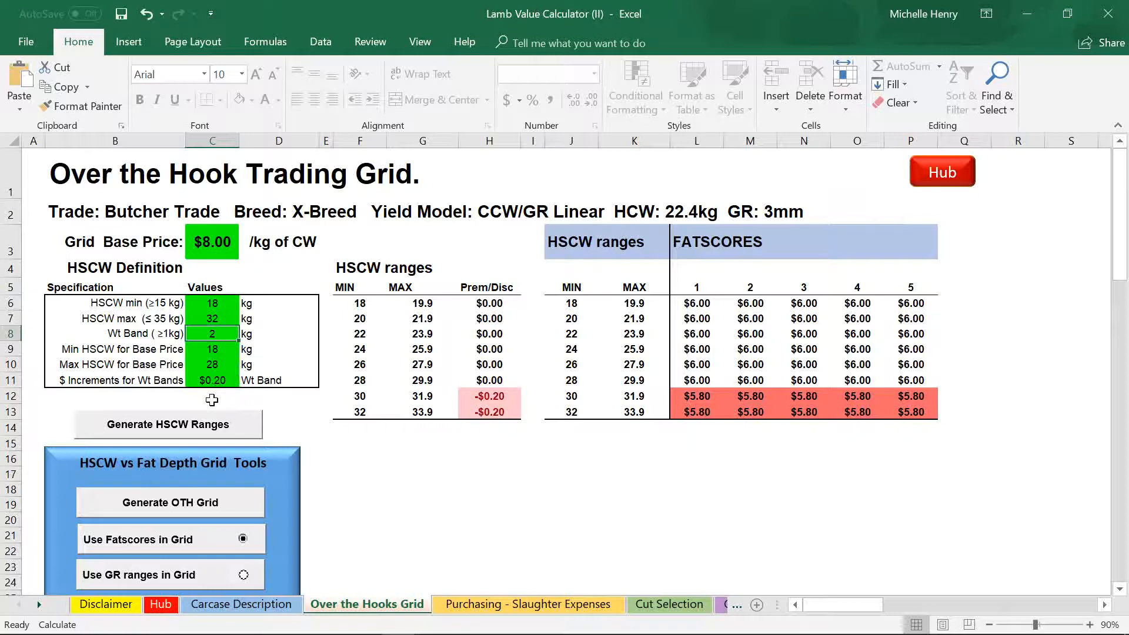
left_click(228, 350)
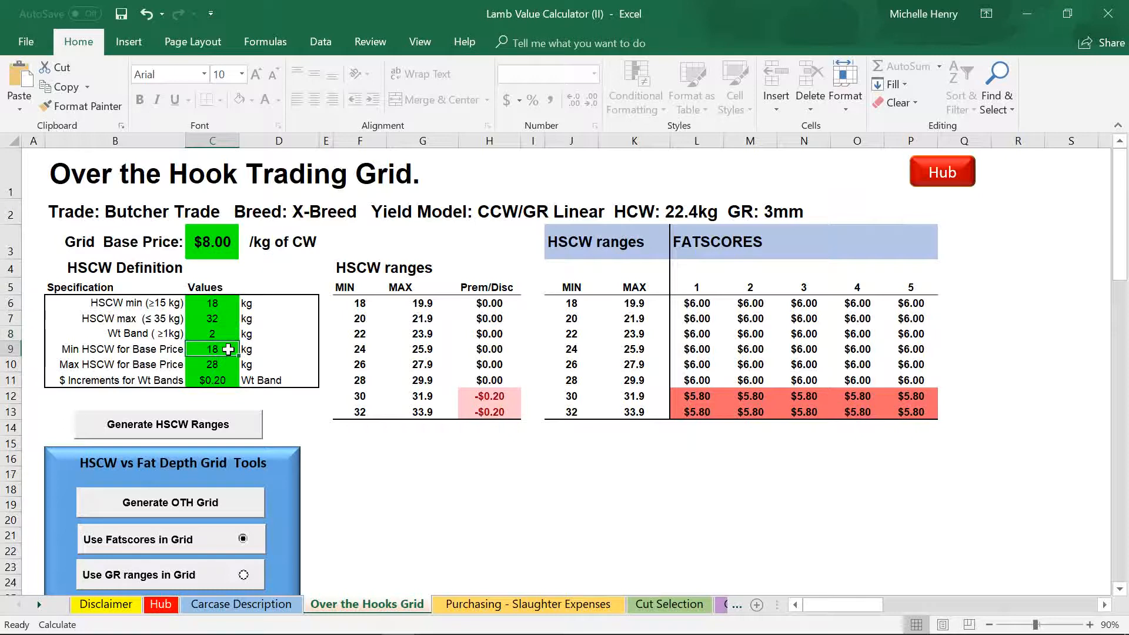
left_click(222, 368)
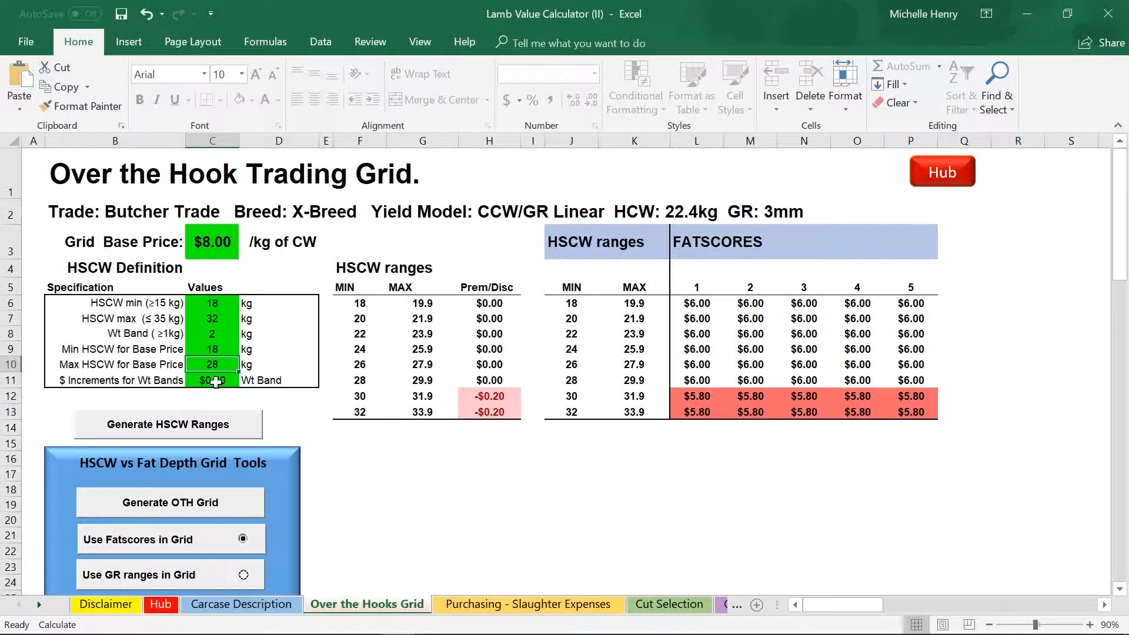
left_click(217, 381)
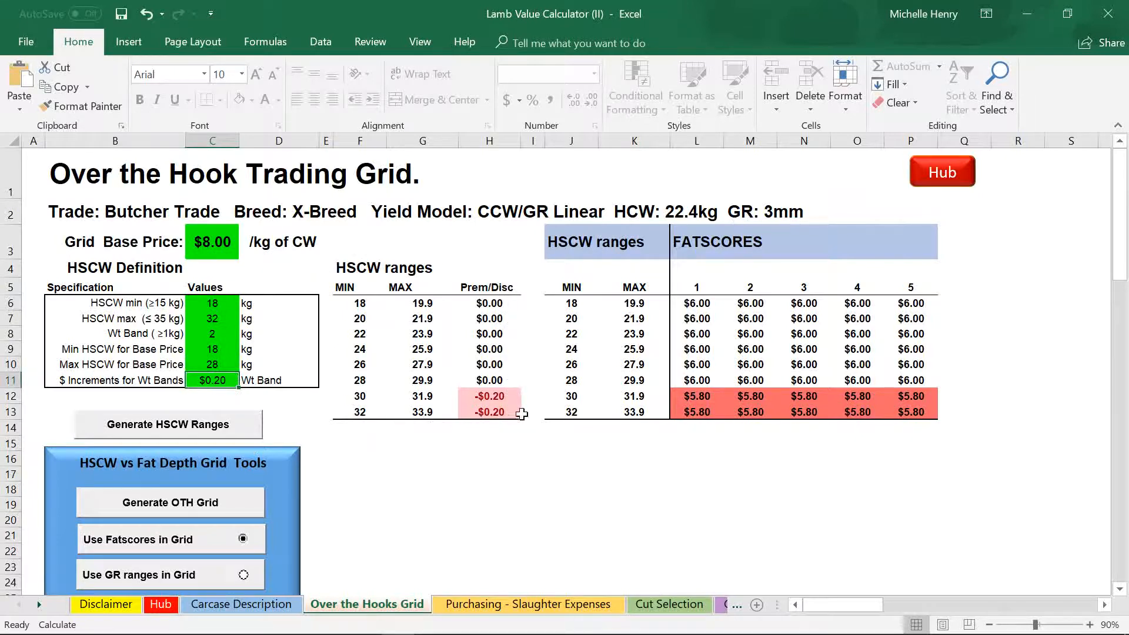
left_click(238, 424)
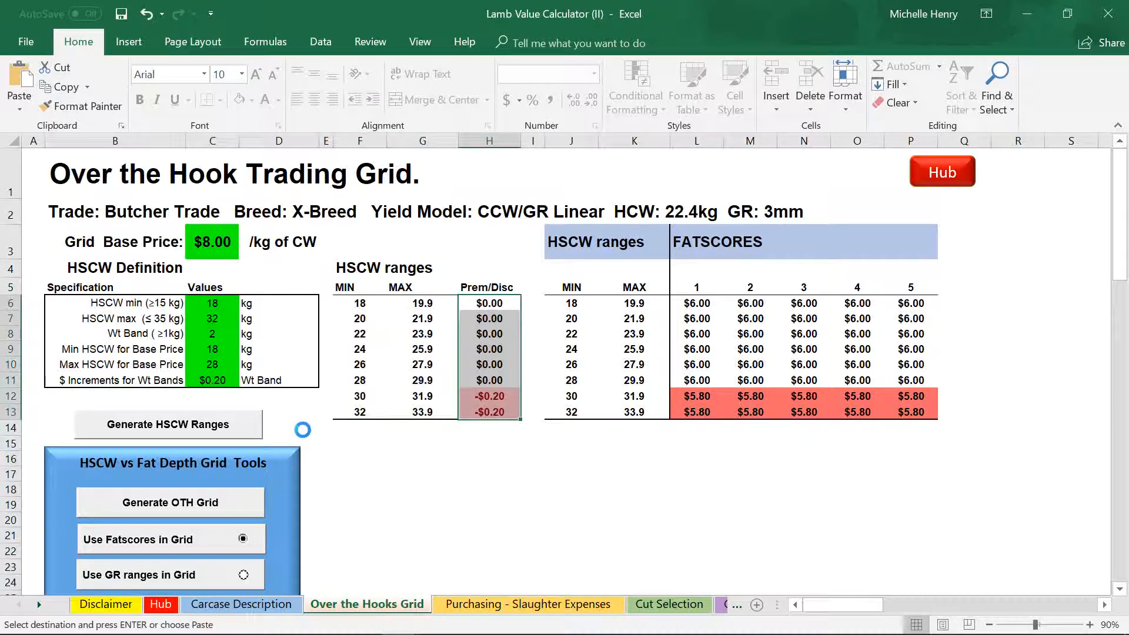
Check the minimum weights in the HSCW ranges table and generate the OTH grid using fatscores.
left_click(377, 304)
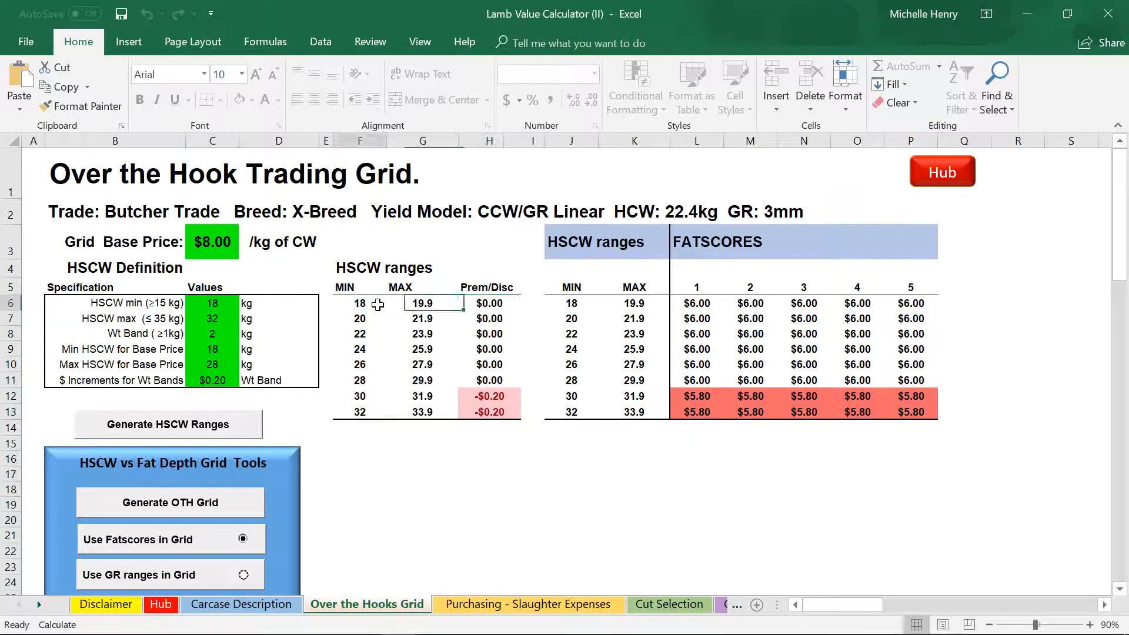
left_click(360, 380)
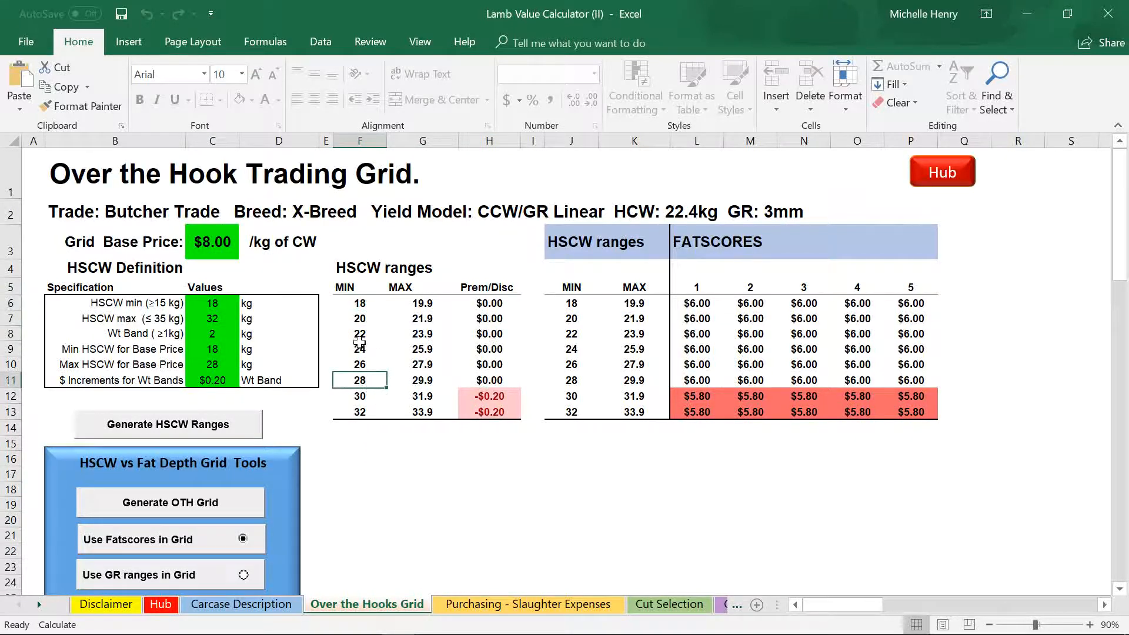
left_click(372, 397)
left_click(373, 412)
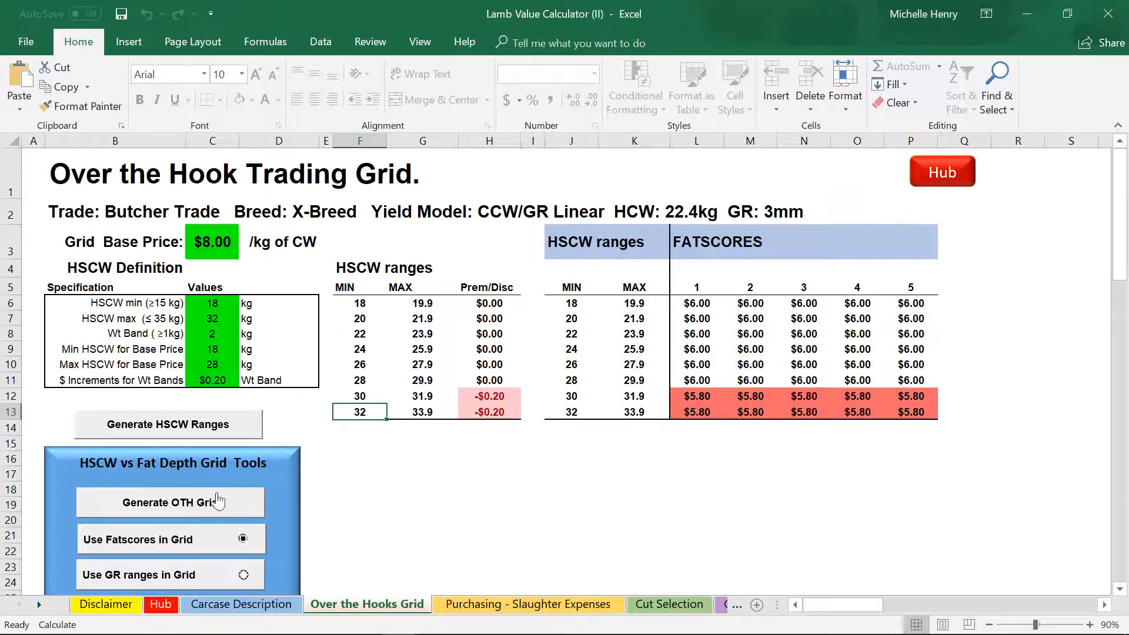
left_click(170, 503)
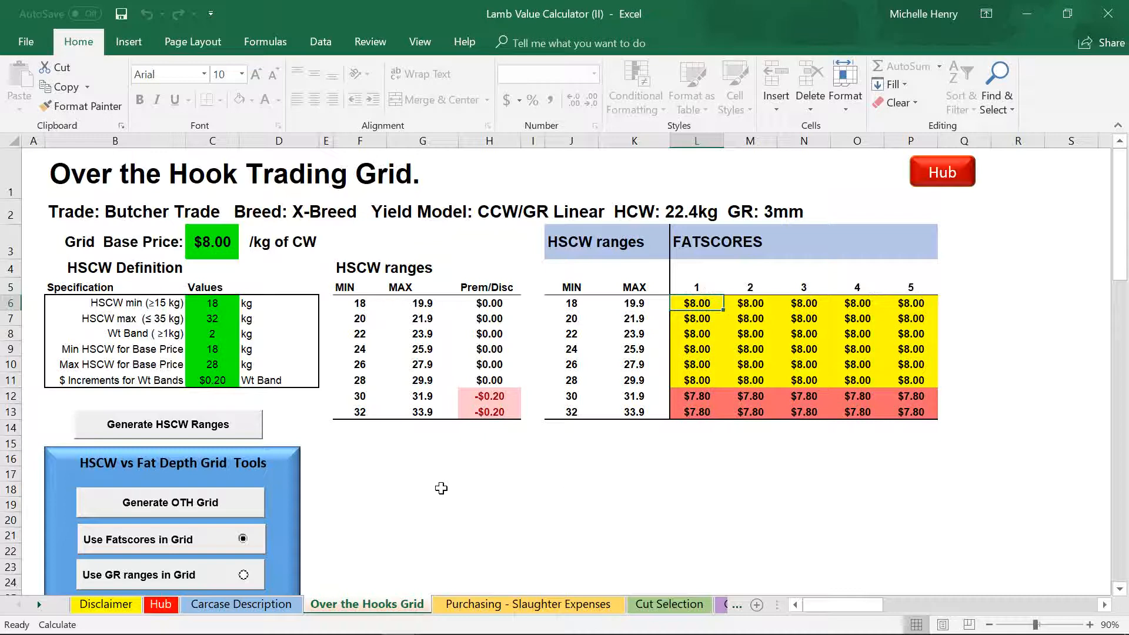
Go through the GR fat depth definition values from GR min to the band increments, and generate the GR ranges.
scroll(441, 489, "down", 4)
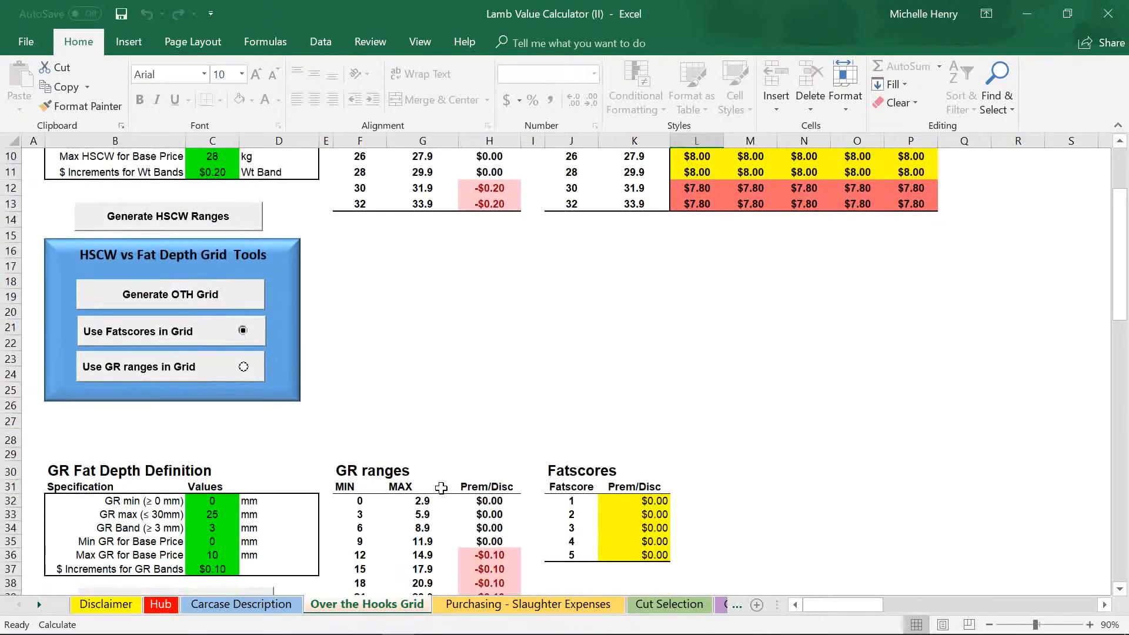
scroll(441, 488, "down", 1)
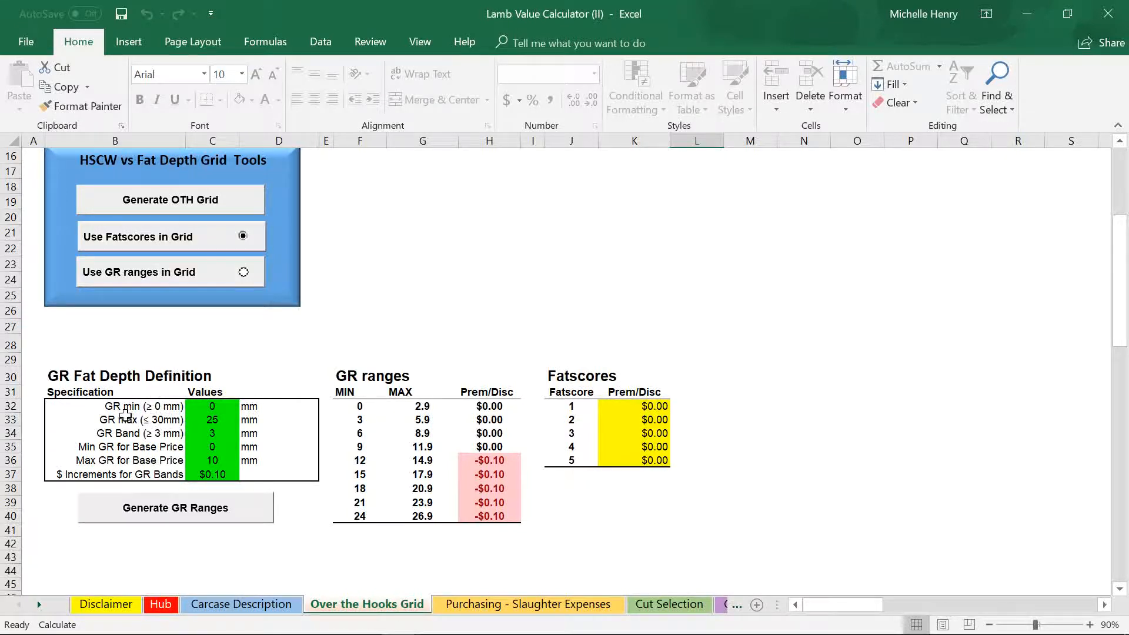
left_click(228, 408)
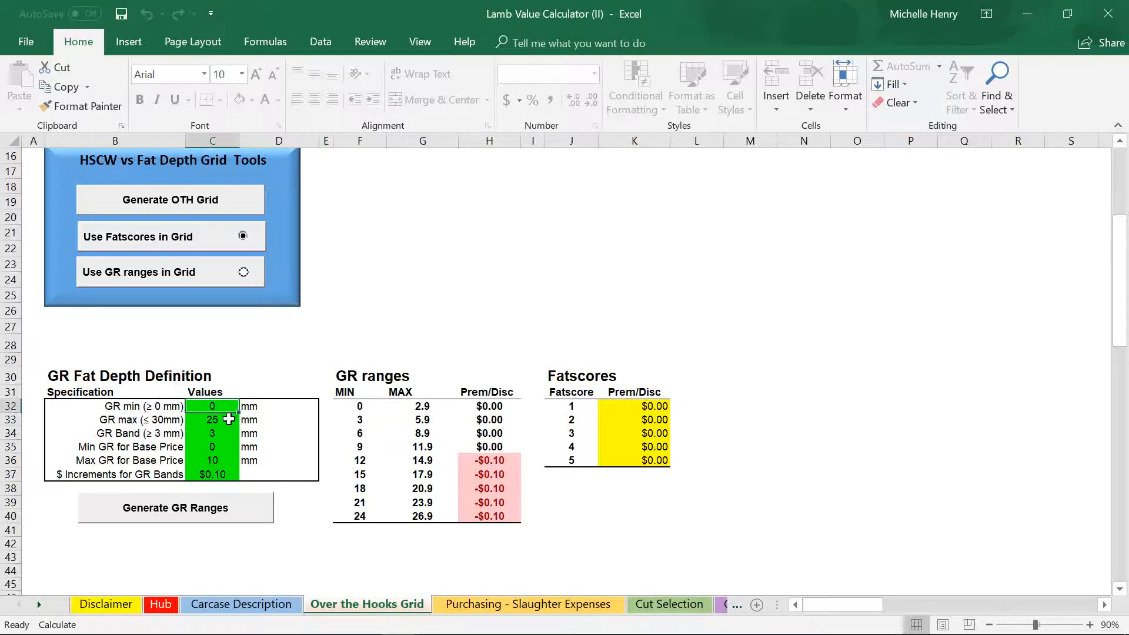
left_click(225, 422)
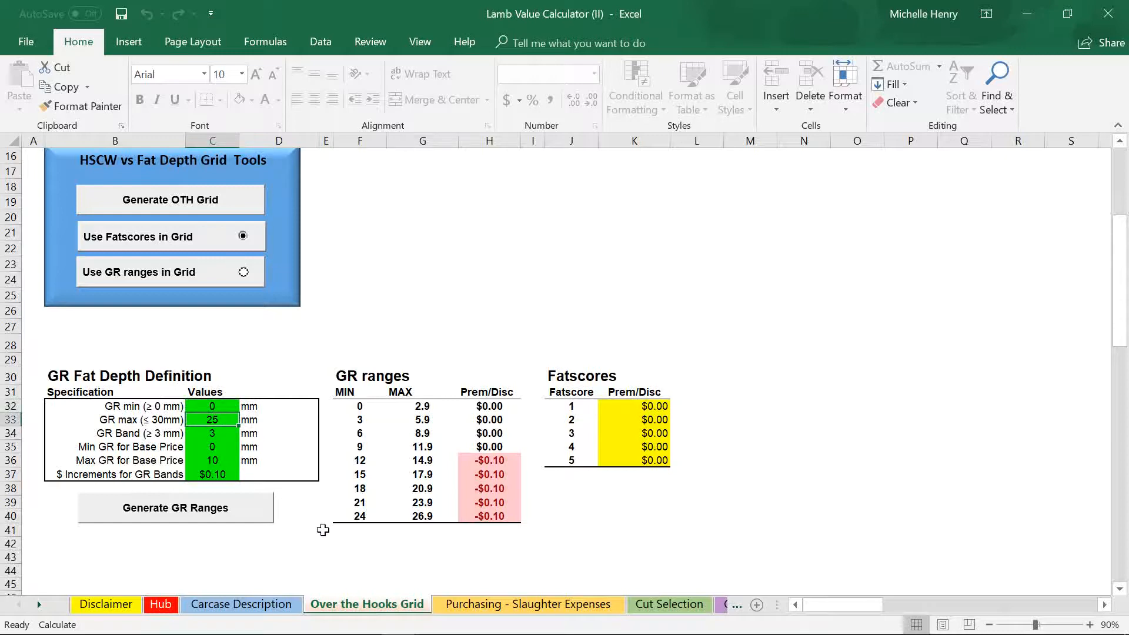
left_click(228, 434)
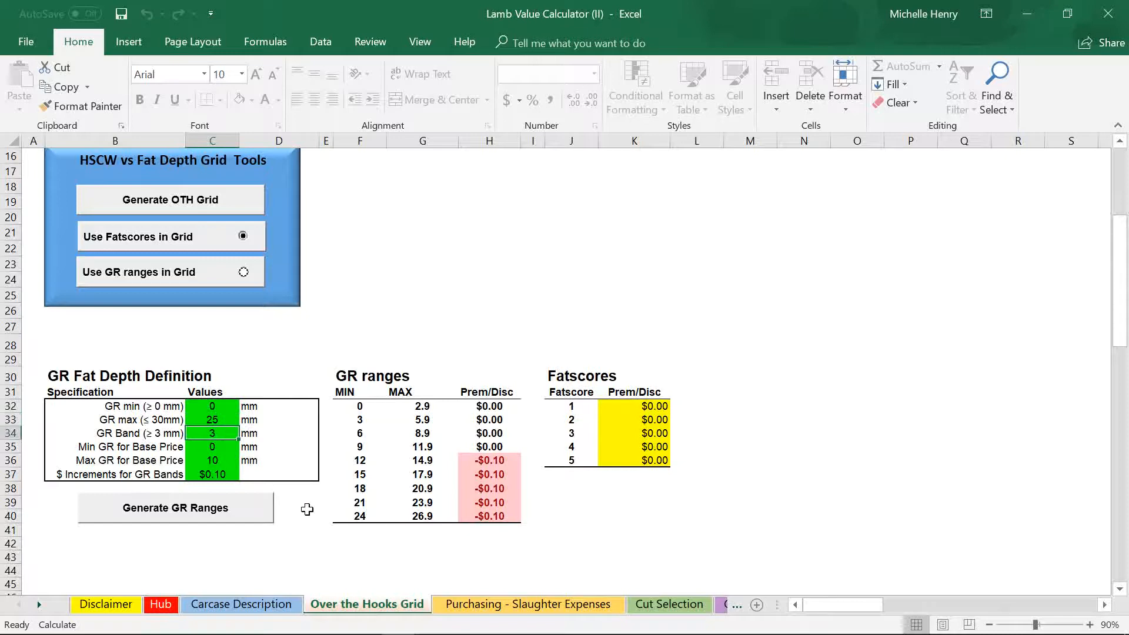
left_click(228, 450)
left_click(227, 458)
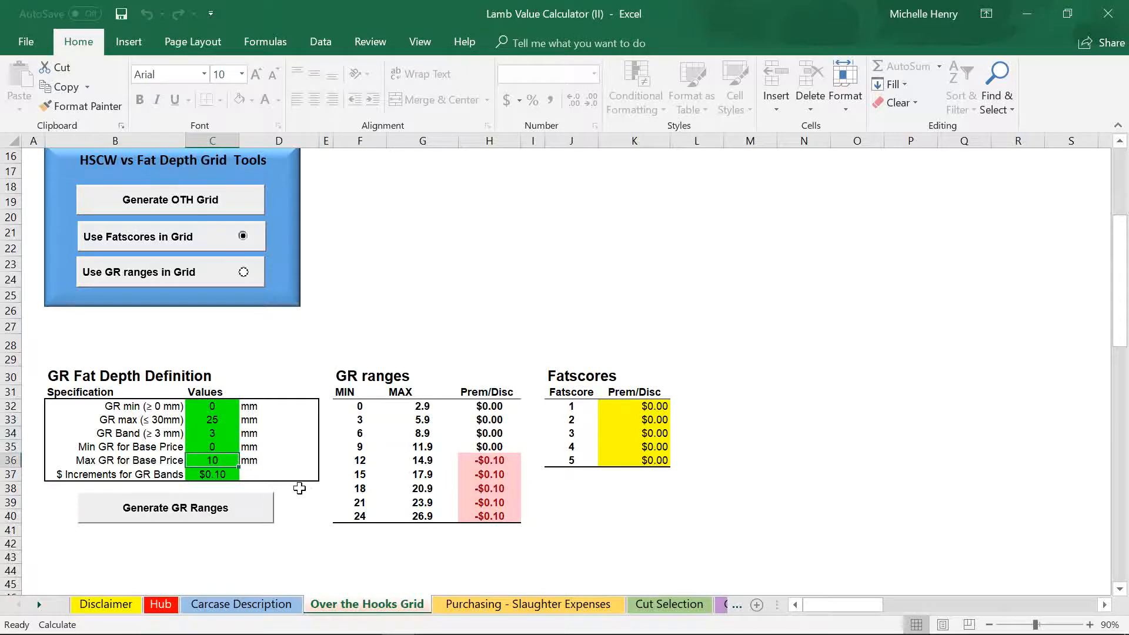
left_click(228, 474)
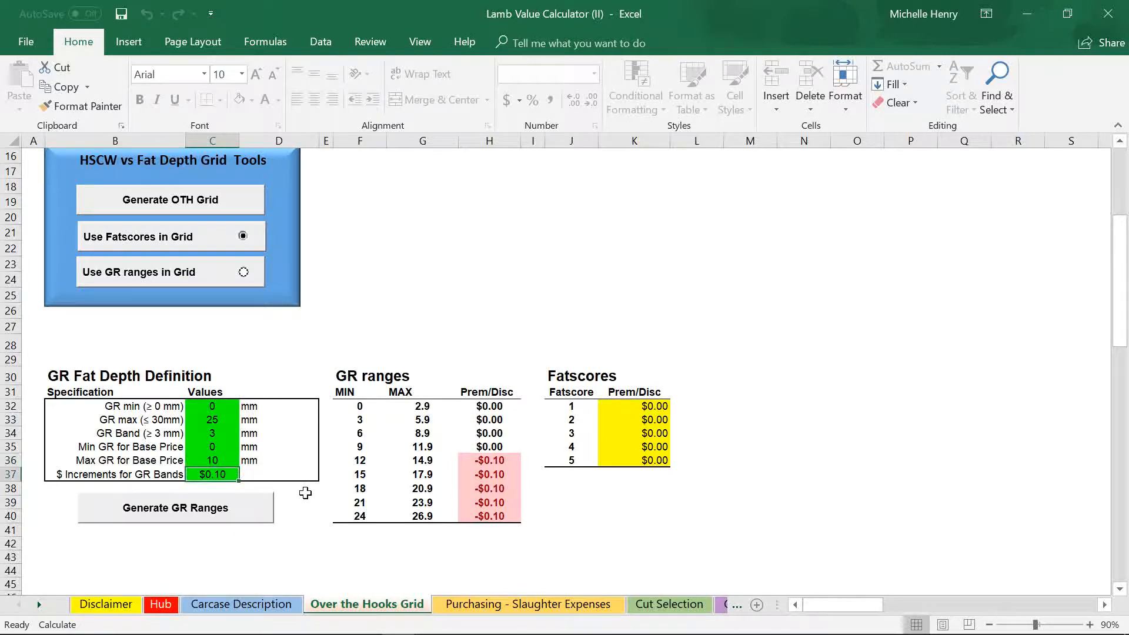
left_click(181, 514)
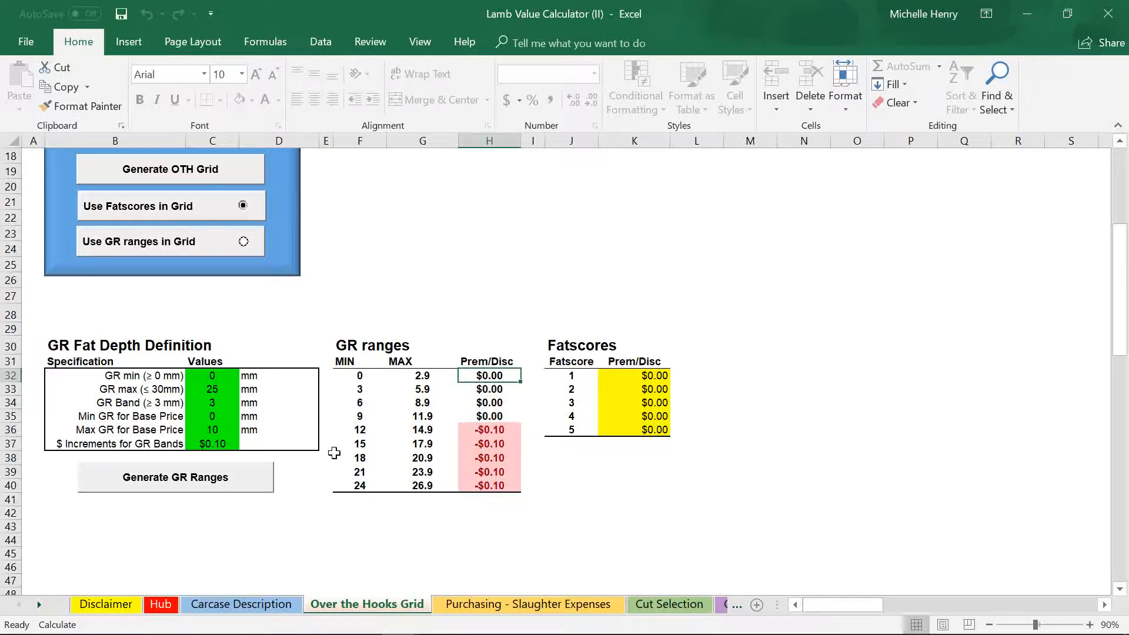
Switch the grid to GR ranges, regenerate the OTH grid and view its full width across all GR fat depth ranges.
scroll(334, 453, "up", 1)
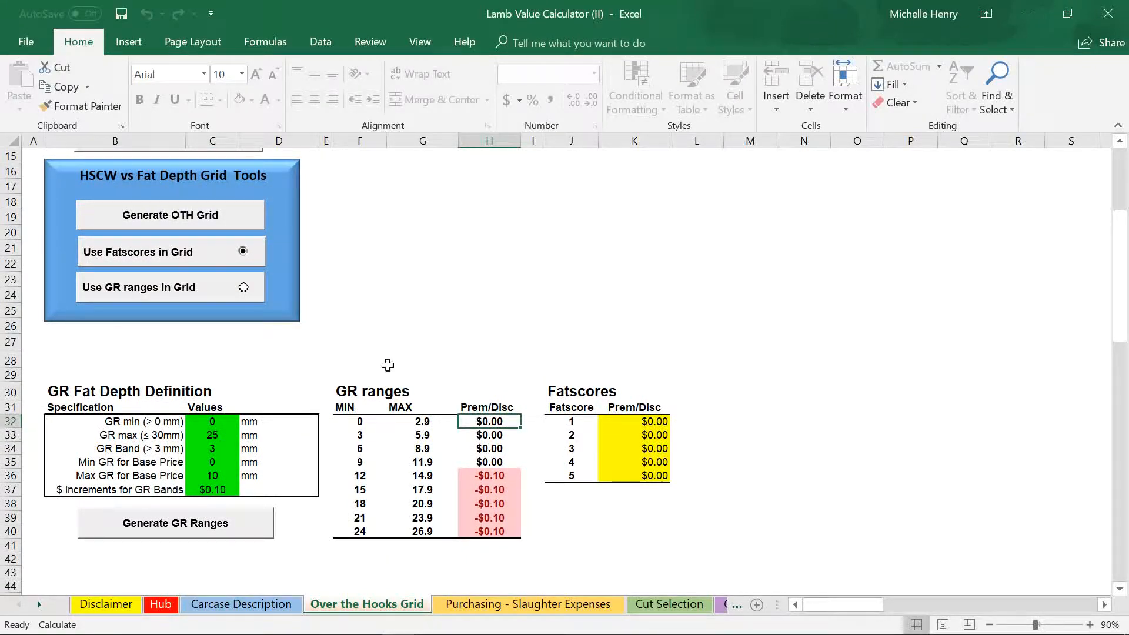
scroll(388, 365, "up", 5)
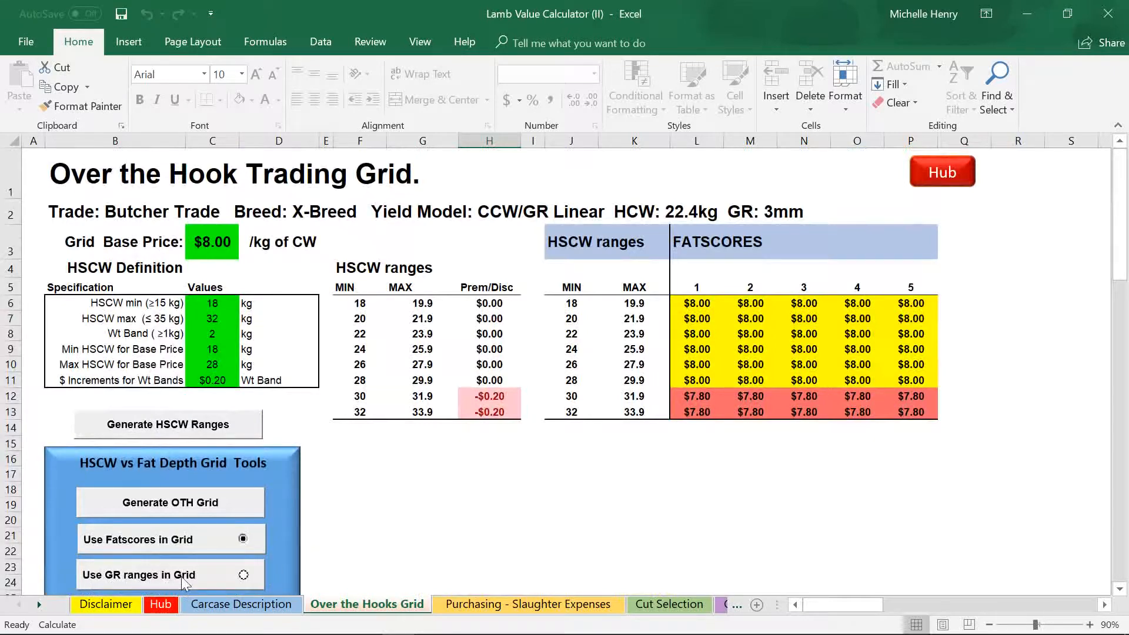
left_click(244, 576)
left_click(180, 507)
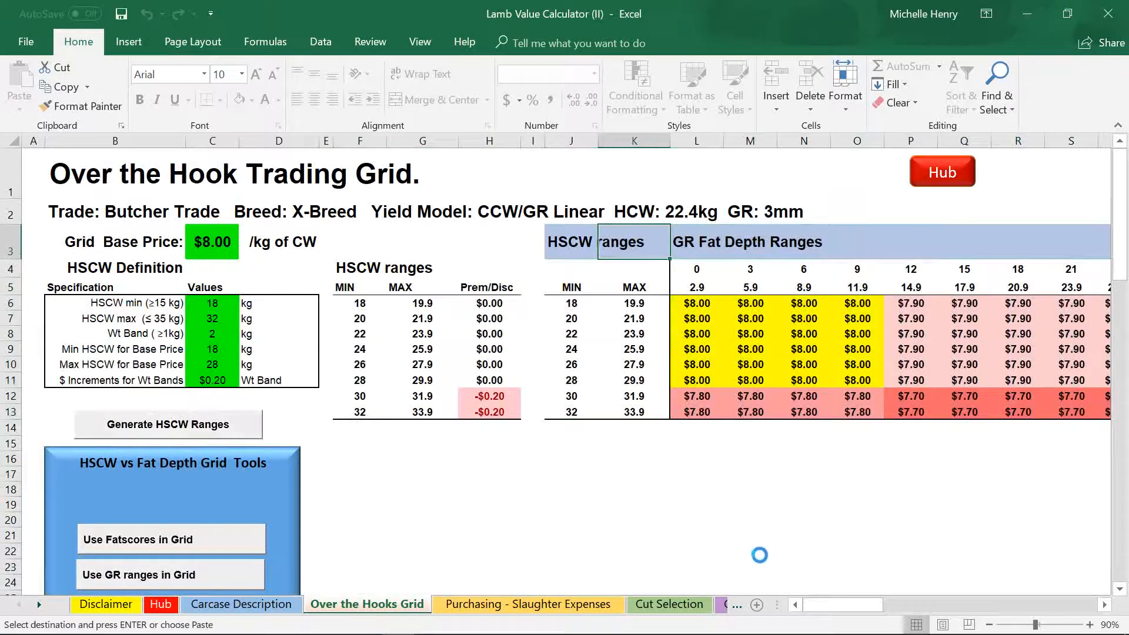
left_click_drag(843, 606, 859, 601)
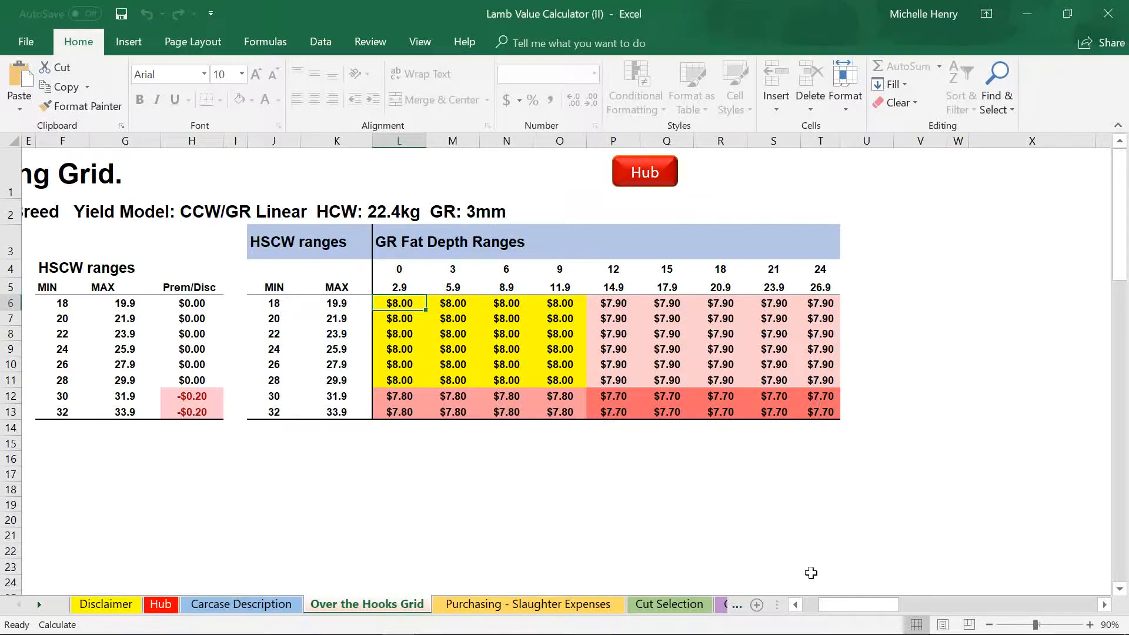
left_click_drag(842, 605, 825, 605)
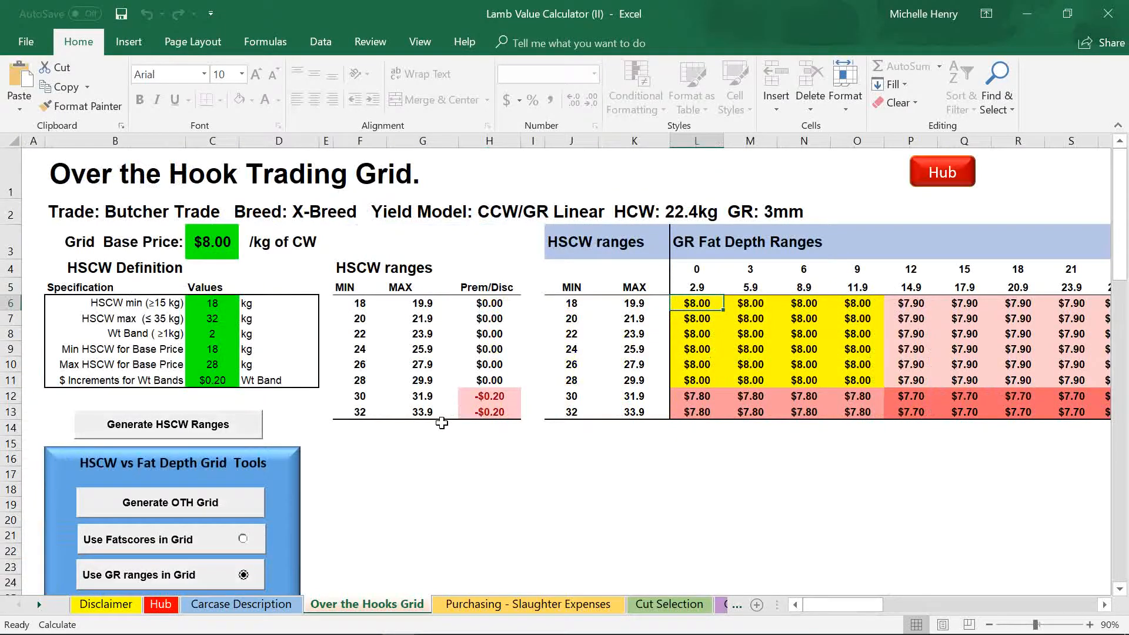
Set the premium for fatscores 2 and 3 to $0.10 each in the Fatscores table.
scroll(441, 423, "down", 4)
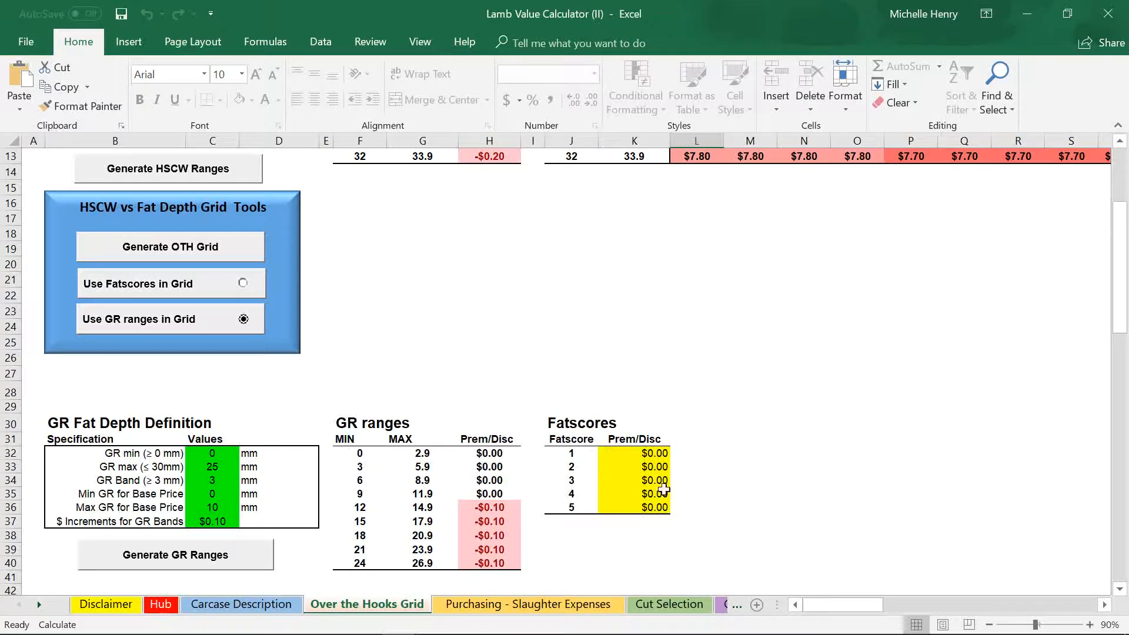
left_click(662, 468)
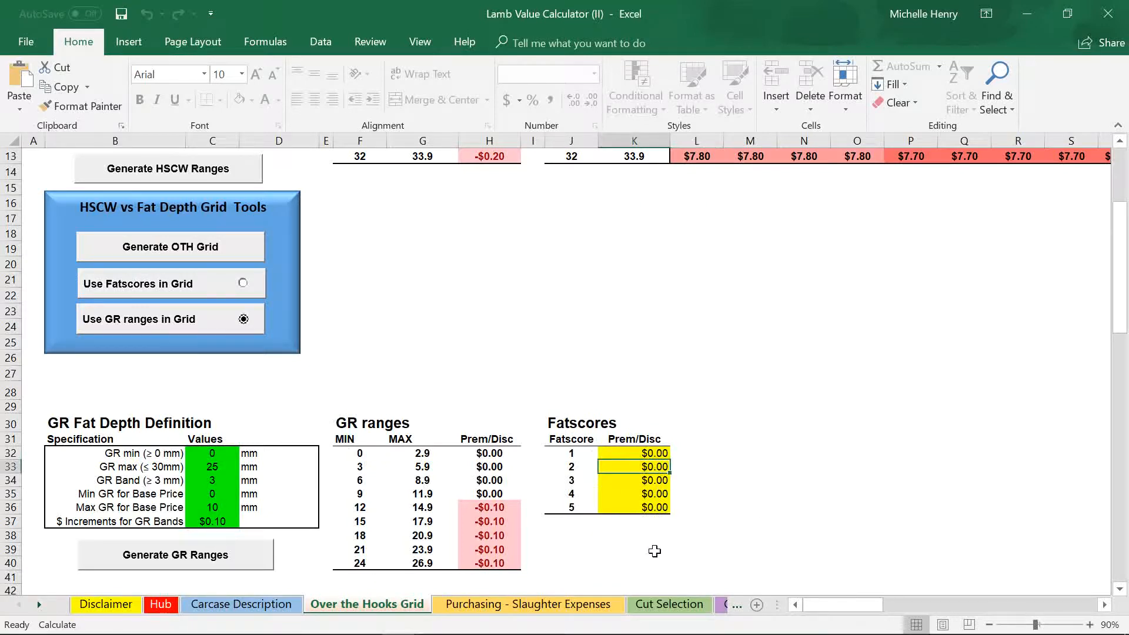
key("BackSpace")
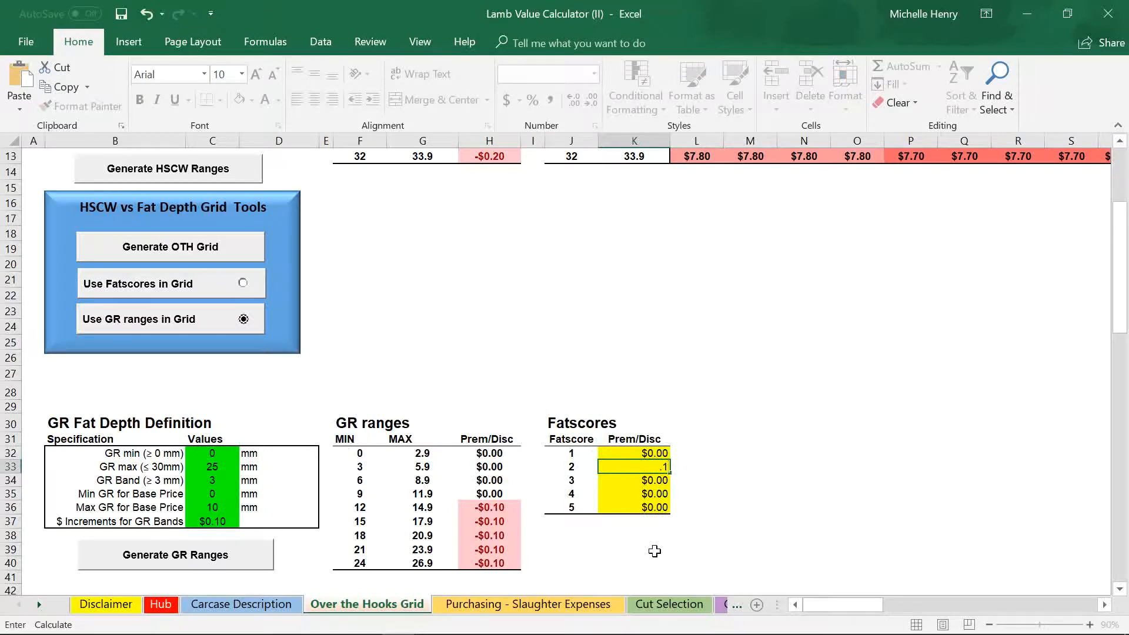
type(".1")
key("Return")
key("BackSpace")
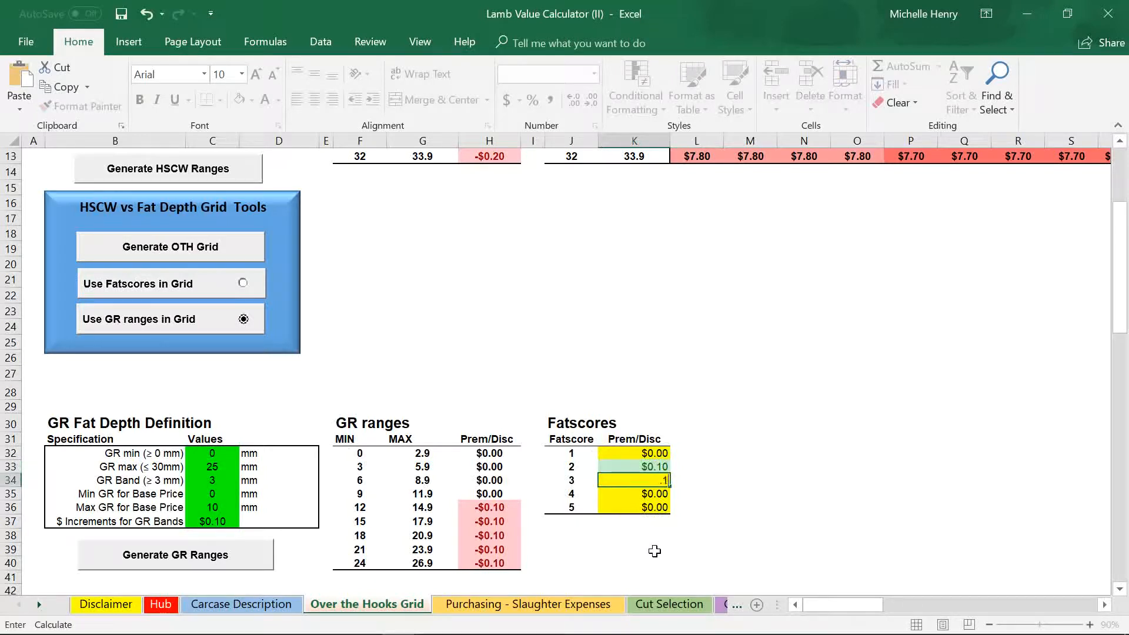
key("Return")
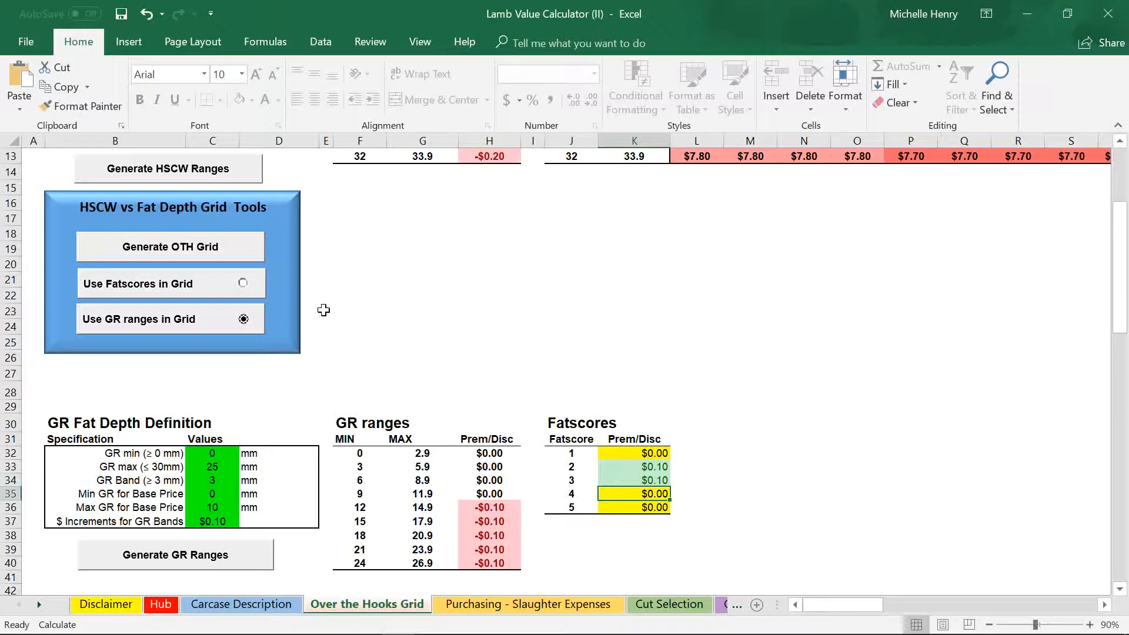
Switch the grid back to fatscores and regenerate the OTH grid with the fatscore premiums.
left_click(257, 297)
left_click(215, 249)
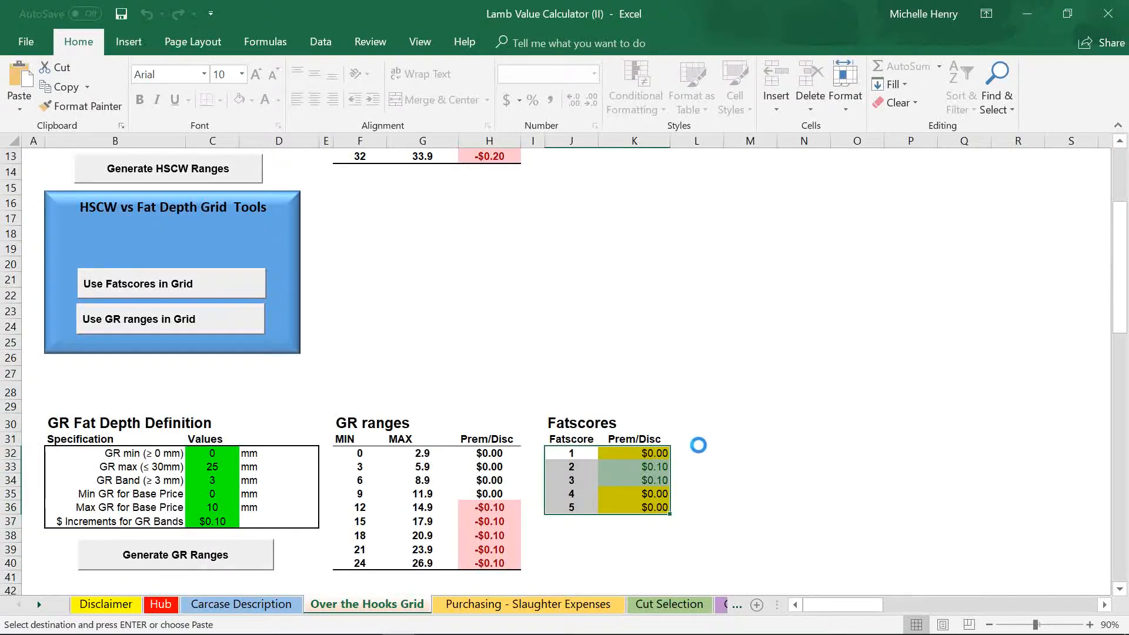